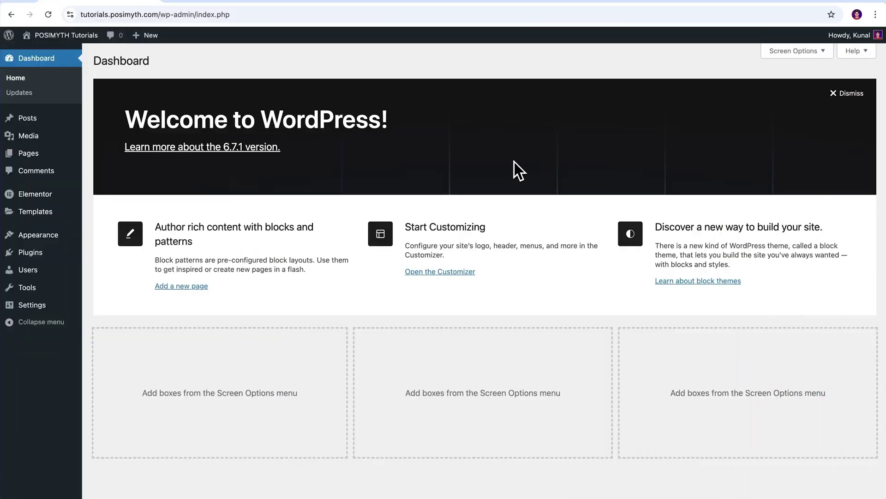
# Search the plugin directory for OneSignal, install and activate it, then open OneSignal Push setup
pyautogui.moveTo(54, 258)
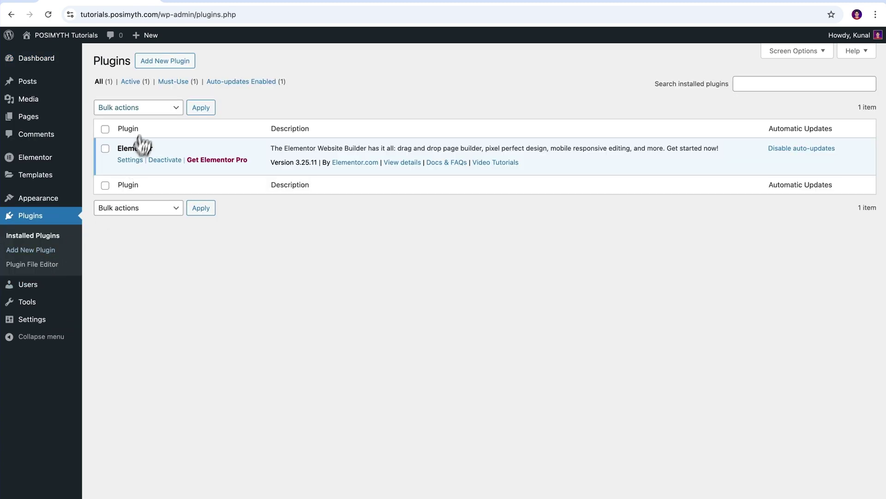
pyautogui.click(162, 62)
pyautogui.click(717, 86)
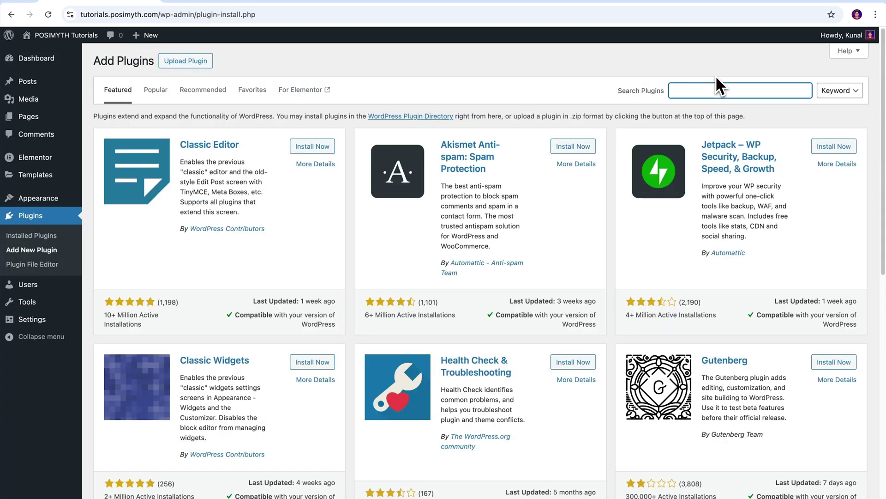
pyautogui.write('OneSignal')
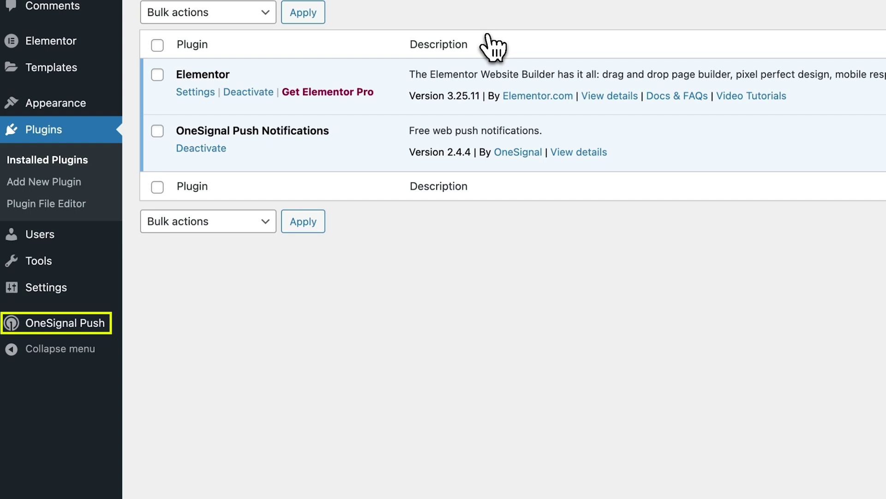
pyautogui.click(64, 329)
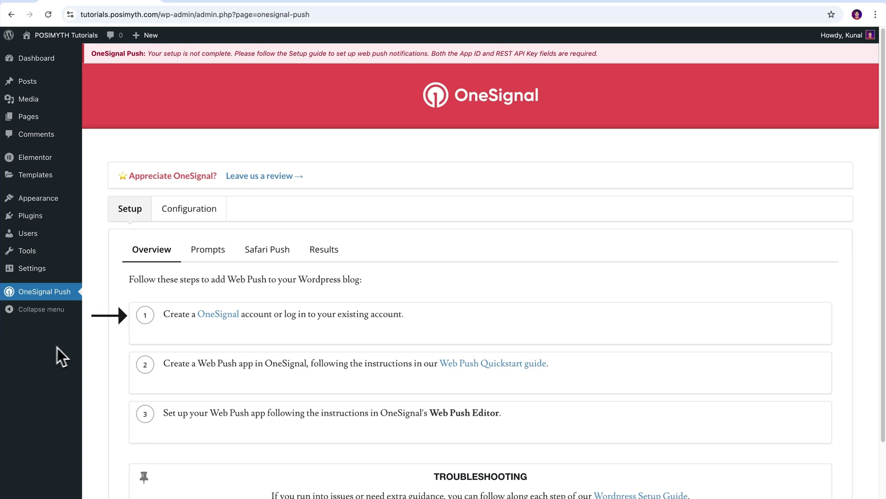
# Open the OneSignal website from the plugin page and sign up with your Google account
pyautogui.click(217, 316)
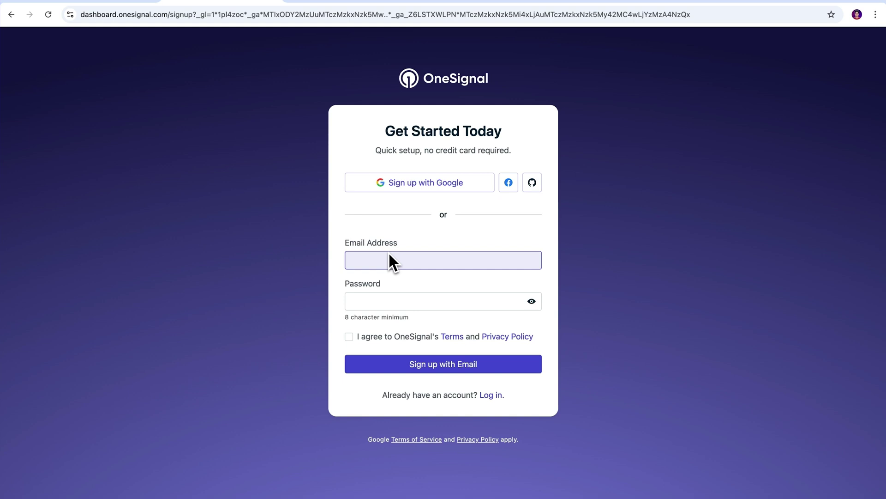
pyautogui.moveTo(346, 243); pyautogui.dragTo(397, 243)
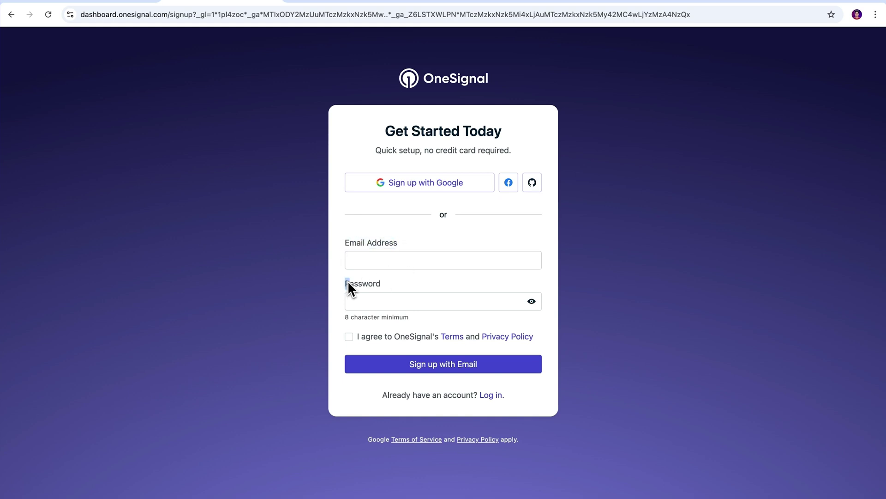
pyautogui.moveTo(346, 283); pyautogui.dragTo(383, 284)
pyautogui.click(384, 285)
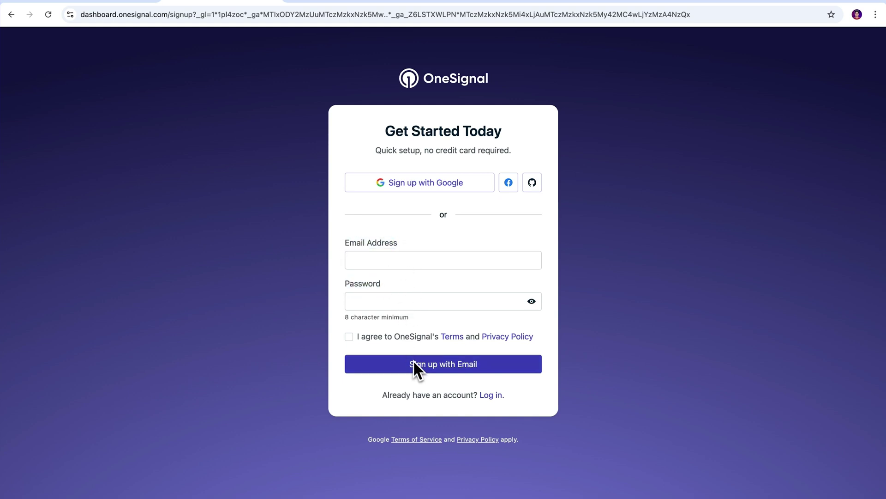
pyautogui.click(428, 190)
pyautogui.click(550, 247)
pyautogui.click(633, 334)
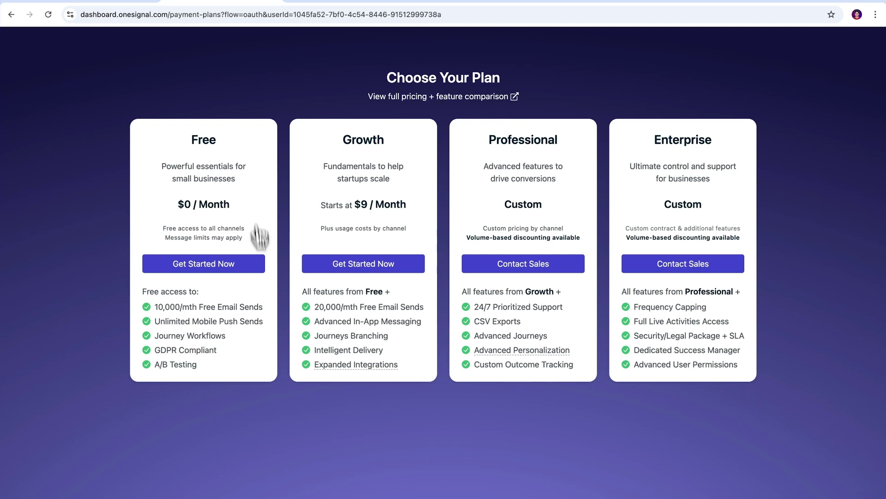
# Choose the Free plan, enter your first and last name, and pick Owner / Sole Proprietor as role
pyautogui.click(205, 271)
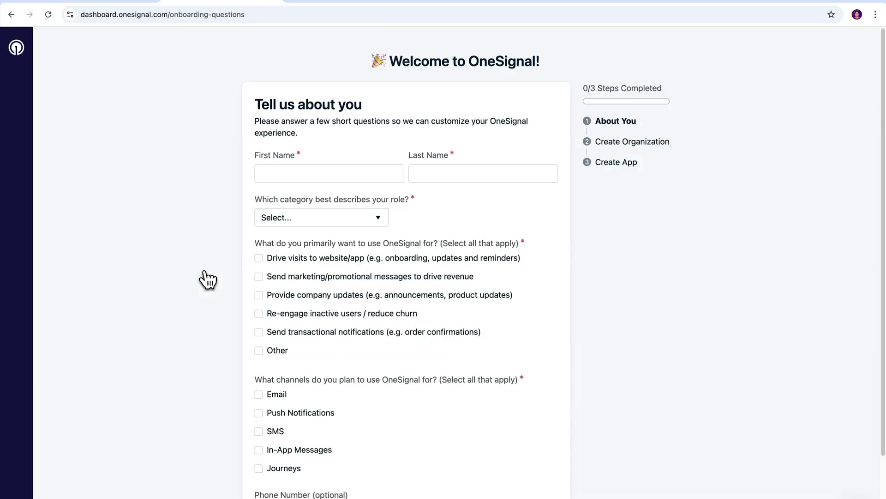
pyautogui.click(257, 180)
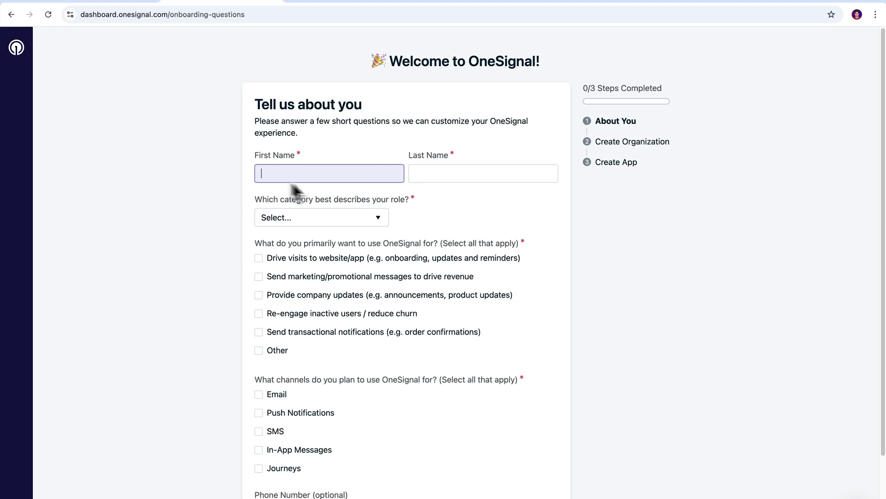
pyautogui.press('Tab')
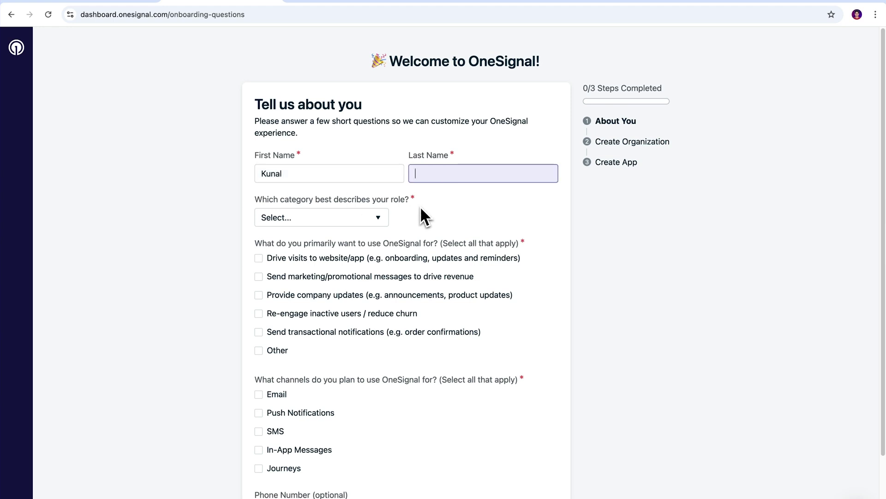
pyautogui.write('Naithani')
pyautogui.click(381, 218)
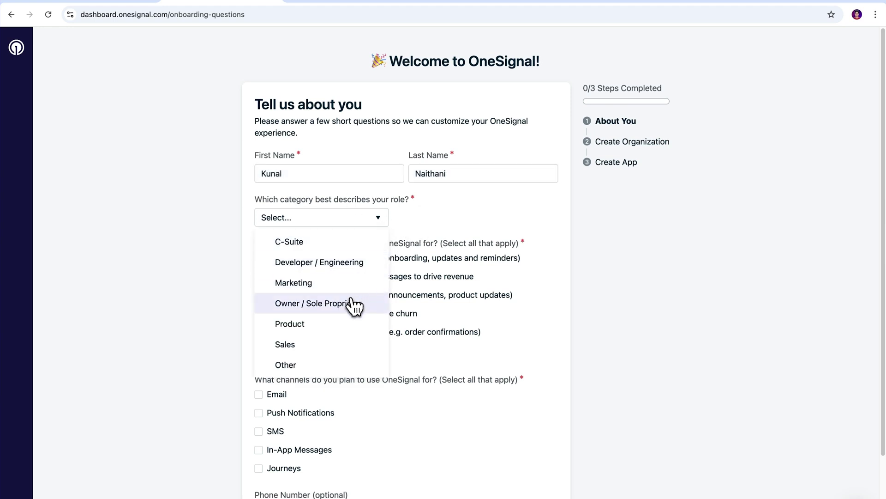
pyautogui.click(352, 304)
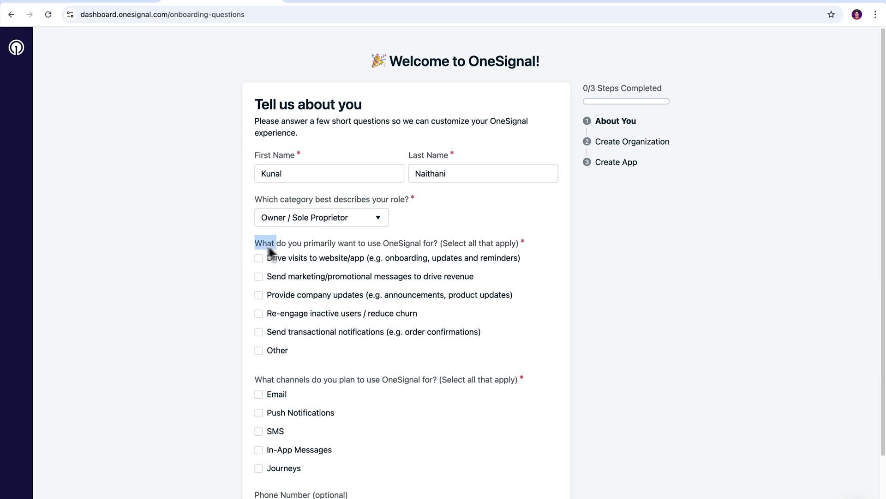
# Select Push Notifications as the channel and add Provide company updates and Re-engage inactive users purposes
pyautogui.moveTo(268, 250); pyautogui.dragTo(522, 247)
pyautogui.moveTo(256, 379); pyautogui.dragTo(487, 390)
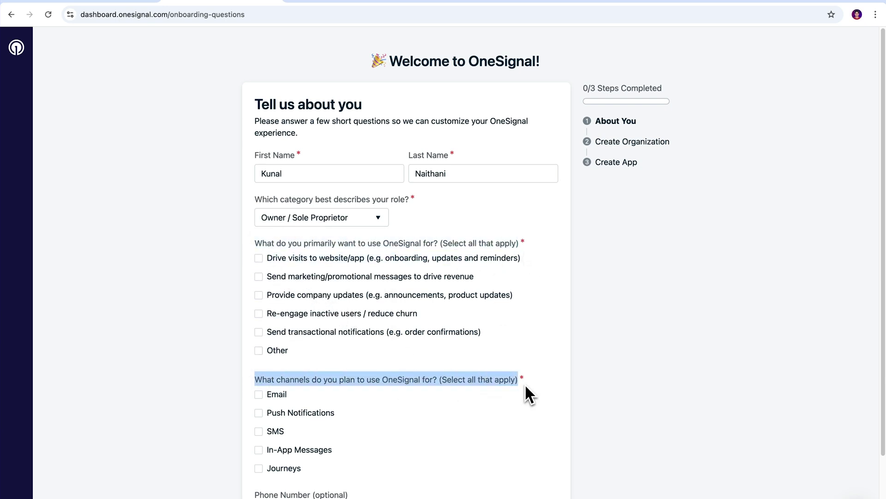
pyautogui.click(272, 416)
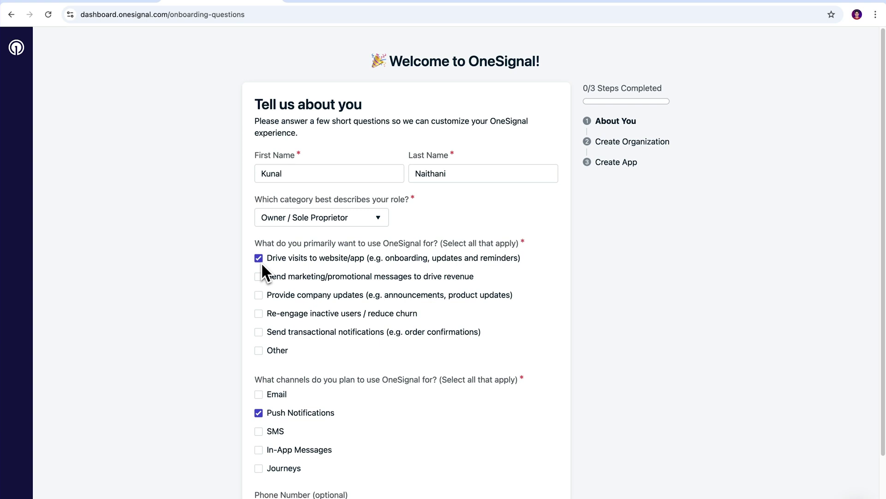
pyautogui.click(277, 303)
pyautogui.moveTo(265, 307); pyautogui.dragTo(430, 317)
pyautogui.click(258, 316)
pyautogui.scroll(-2, 601, 349)
pyautogui.click(272, 476)
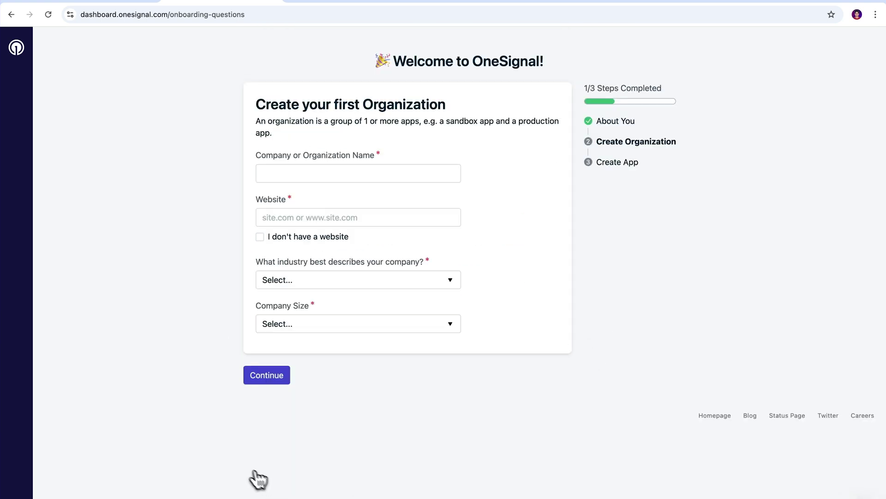
pyautogui.click(294, 179)
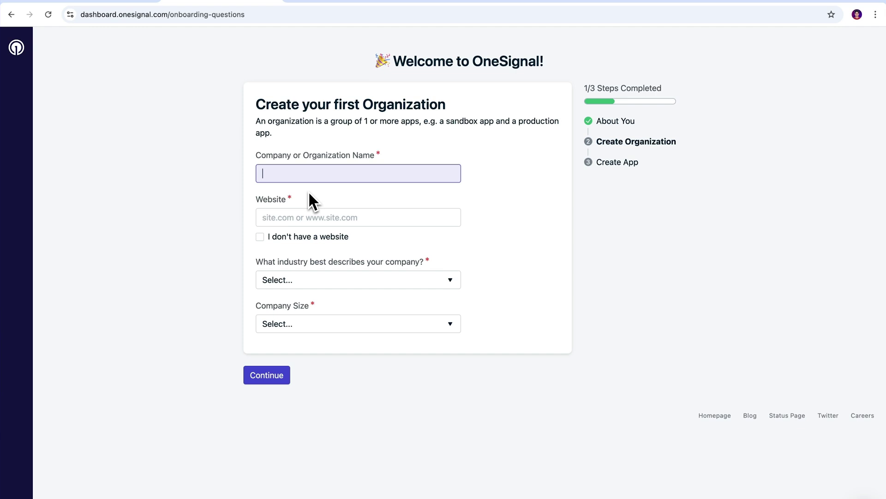
pyautogui.write('Posimyth Innovations')
pyautogui.click(306, 196)
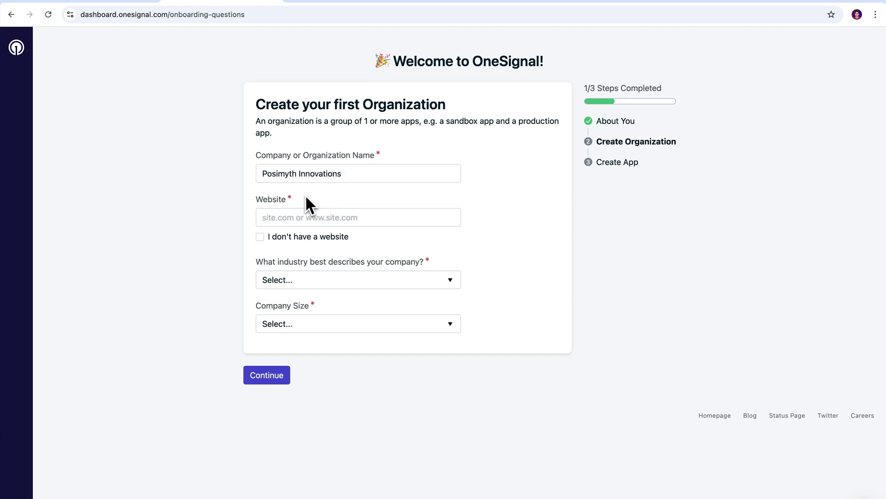
pyautogui.click(283, 216)
pyautogui.write('https://tutorials.posimyth.com/tattoomuse')
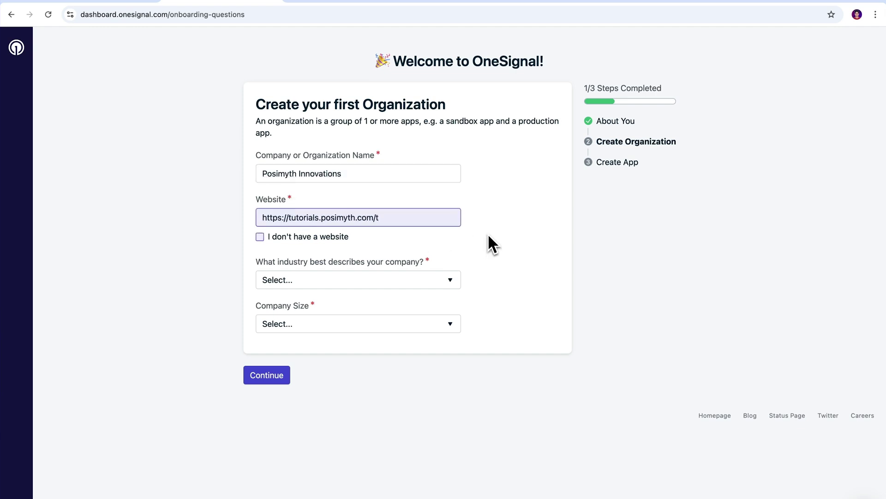
pyautogui.click(489, 234)
# Set the industry to Ecommerce / Retail and company size to 26 - 100 employees
pyautogui.click(453, 280)
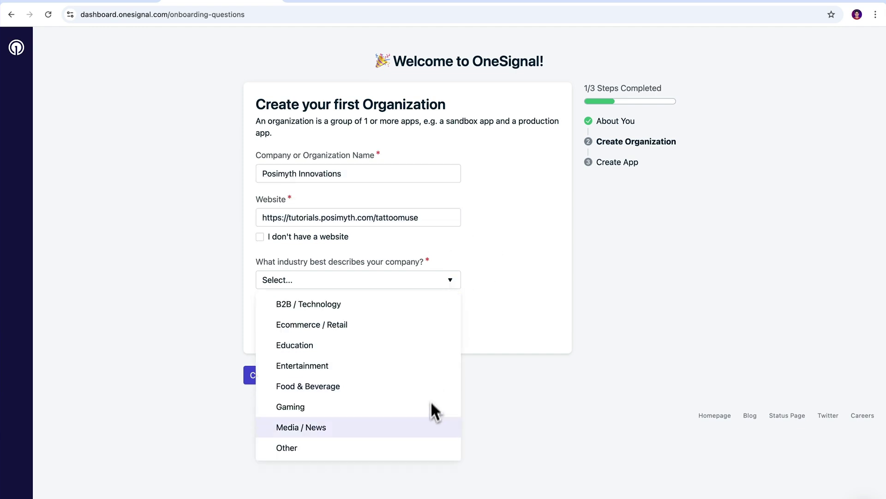
pyautogui.click(427, 338)
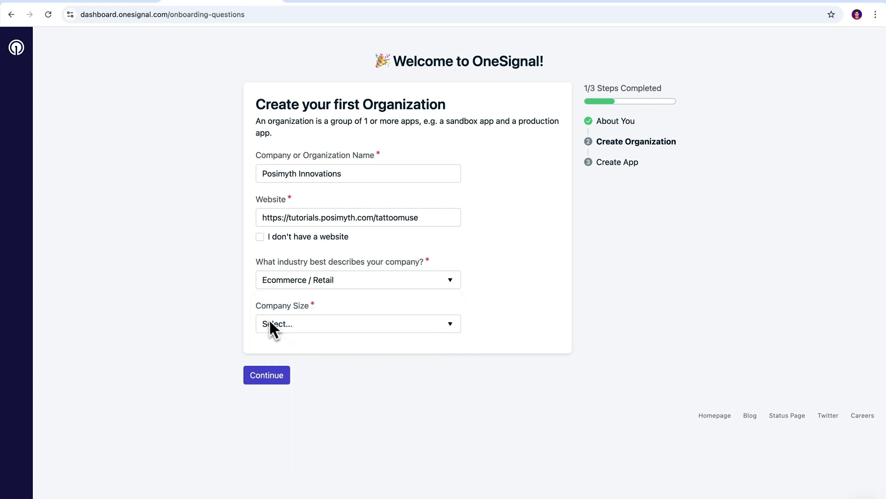
pyautogui.click(422, 328)
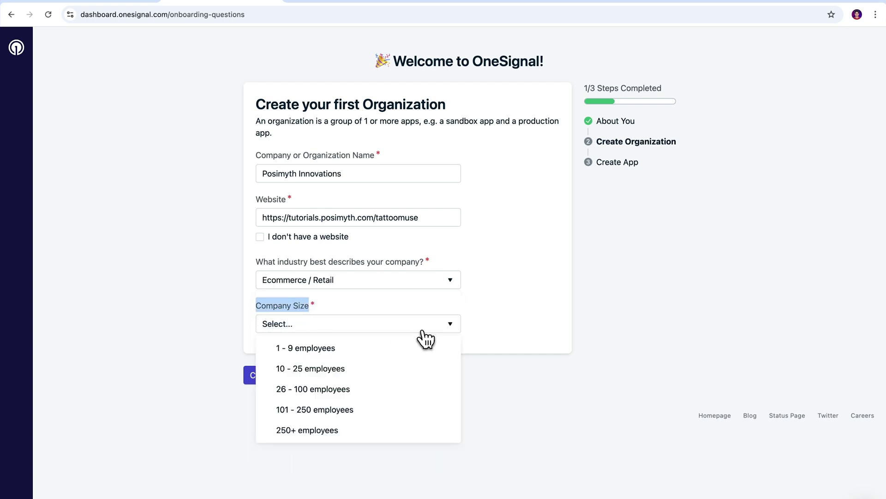
pyautogui.click(364, 389)
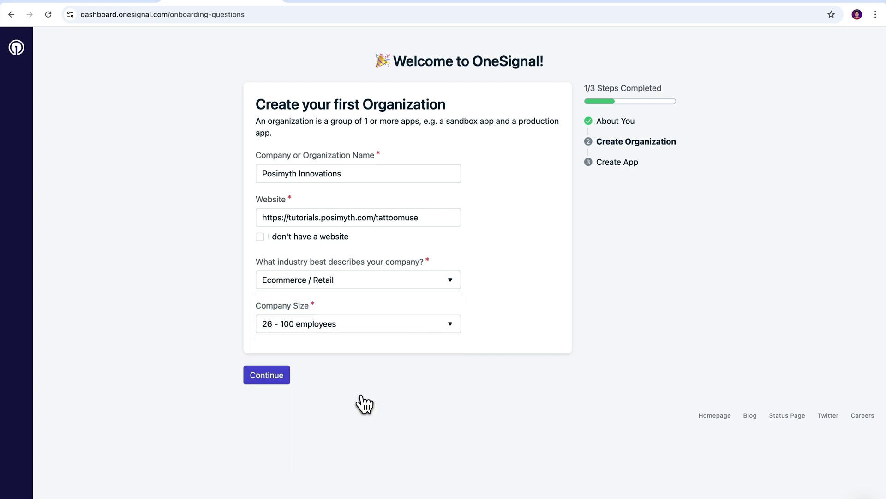
# Submit the organization details and create an app named TattooMuse
pyautogui.click(268, 383)
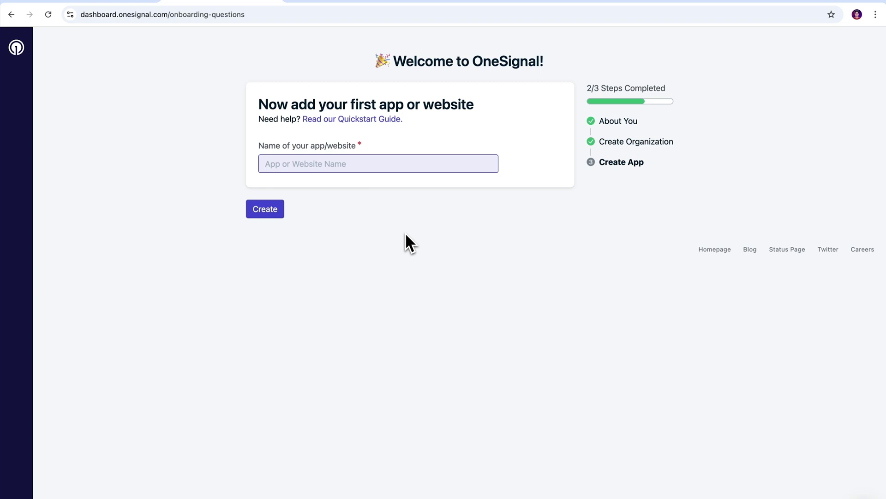
pyautogui.write('TattooMuse')
pyautogui.click(376, 237)
pyautogui.click(271, 210)
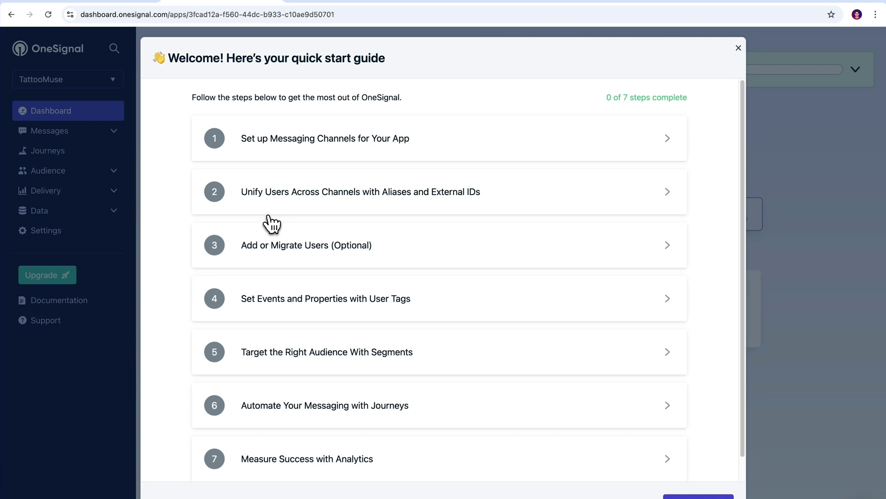
# Set up Web push notifications using the WordPress plugin integration with WordPress as the builder
pyautogui.click(668, 140)
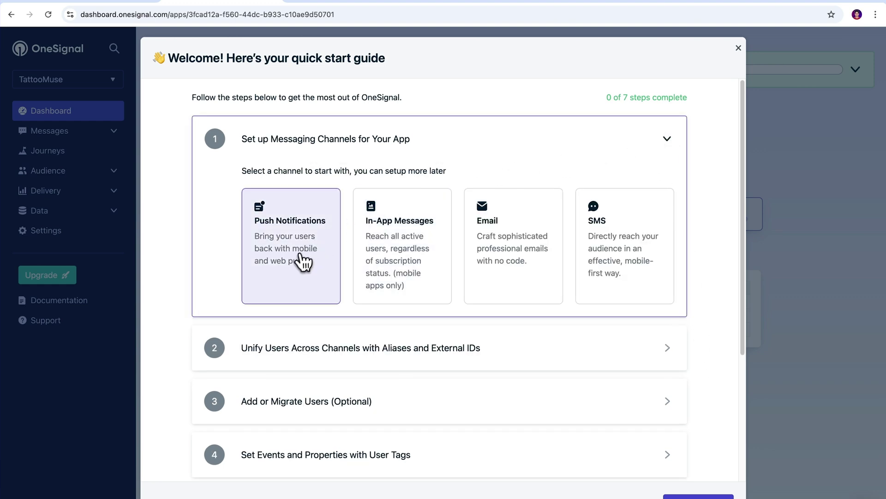
pyautogui.click(294, 273)
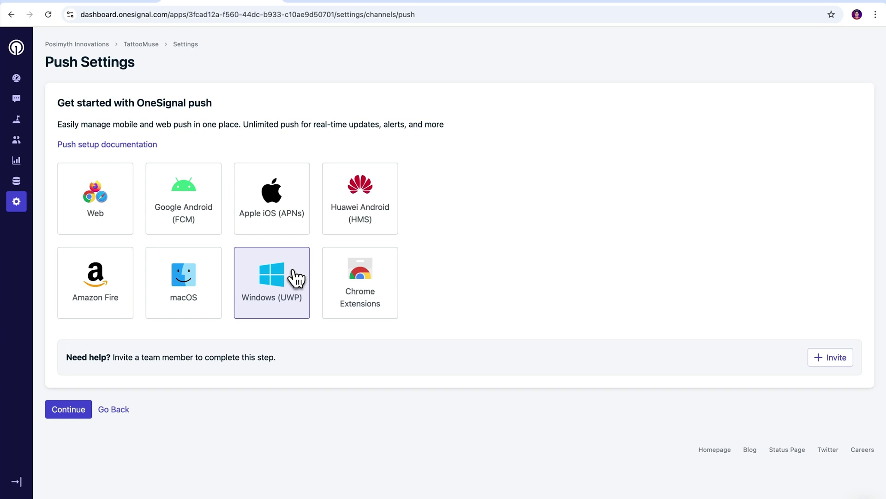
pyautogui.click(98, 222)
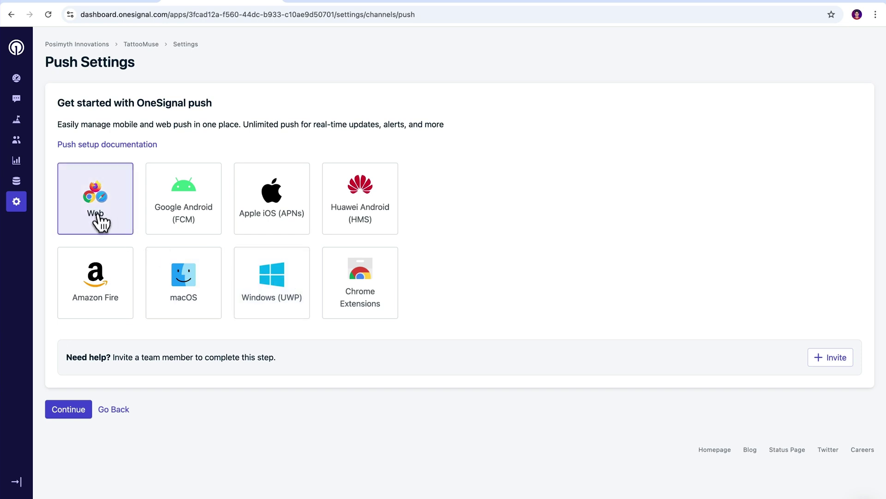
pyautogui.click(73, 415)
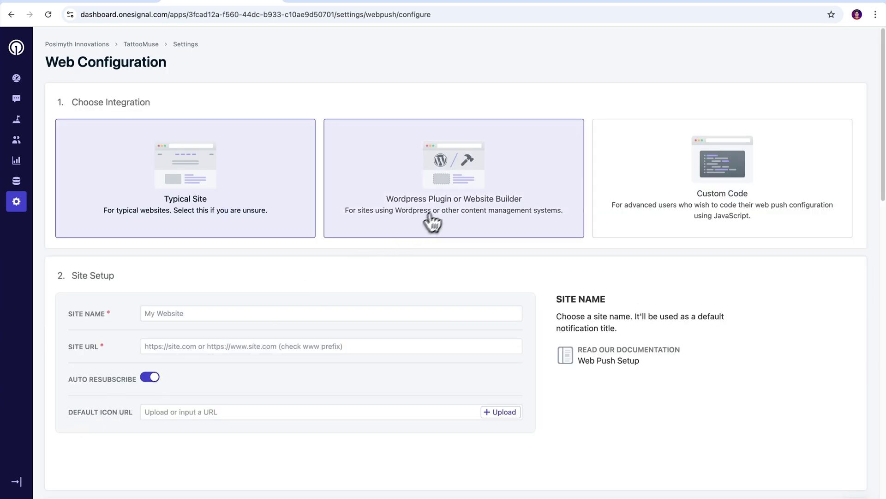
pyautogui.click(431, 215)
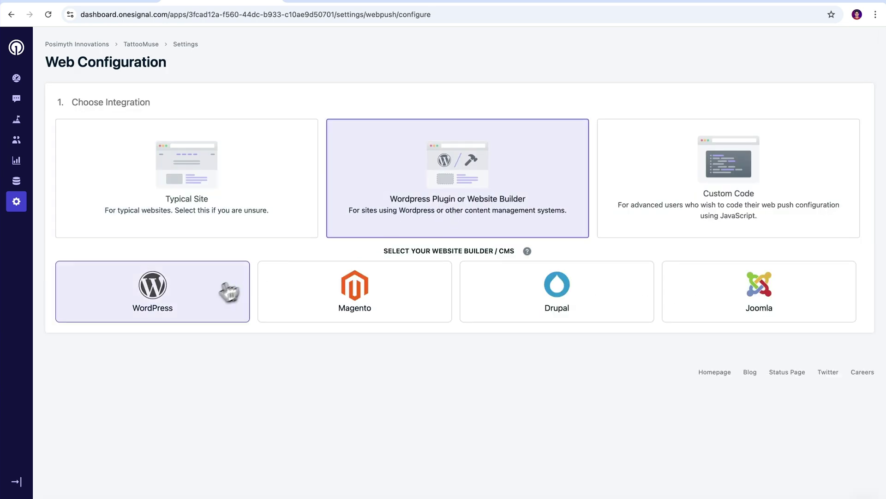
pyautogui.click(203, 303)
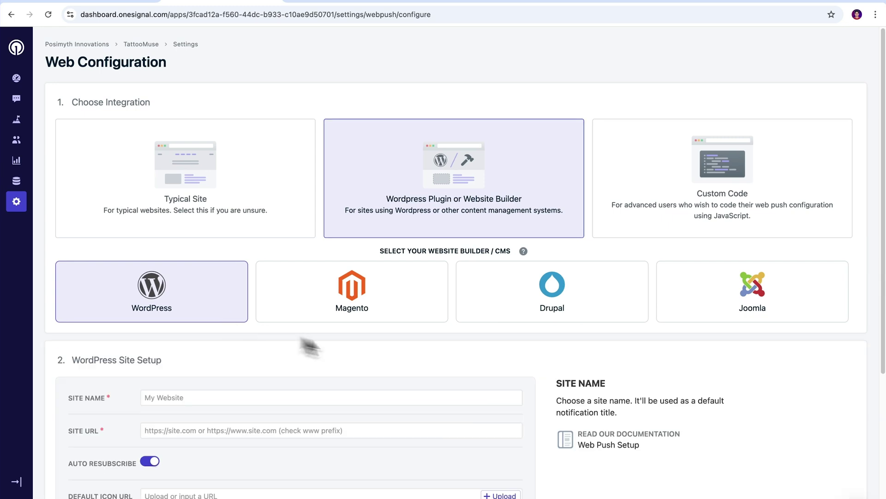
pyautogui.scroll(-5, 723, 370)
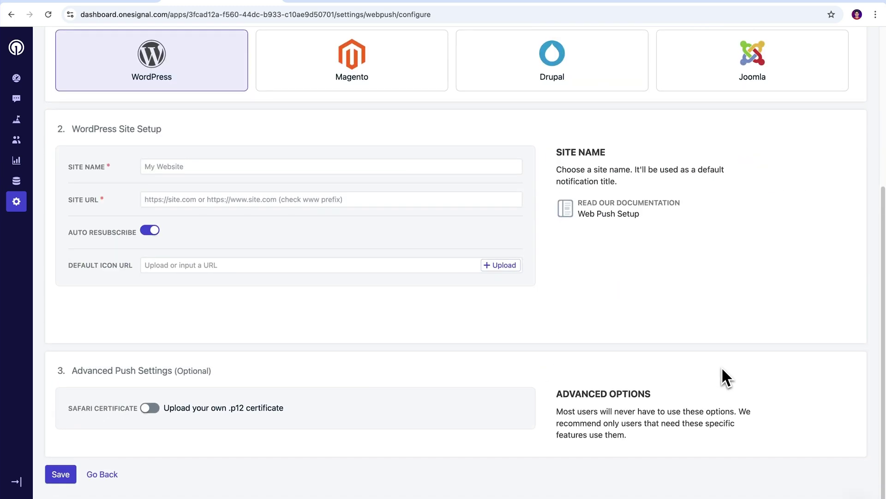
pyautogui.click(229, 170)
pyautogui.write('Ta')
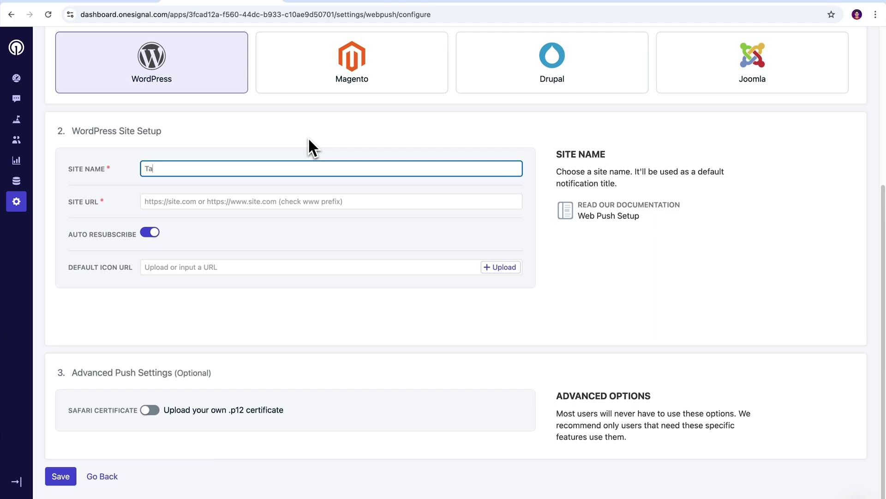
pyautogui.write('ttooMuse')
pyautogui.click(233, 201)
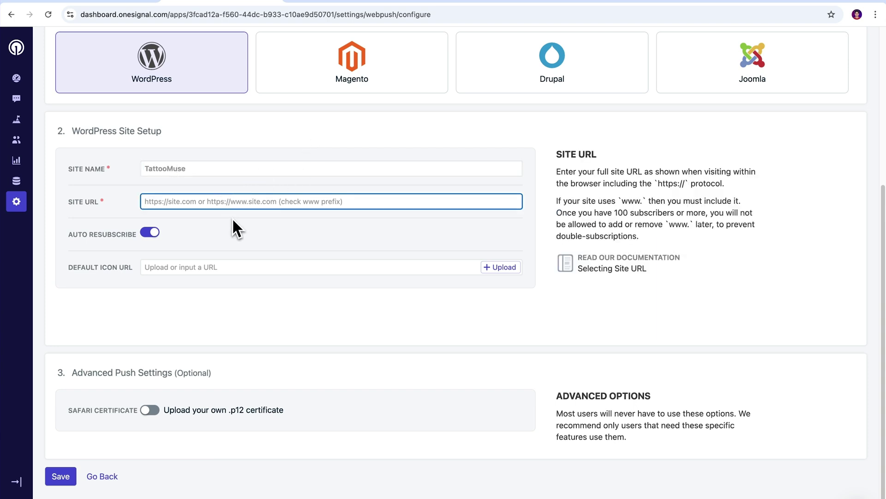
pyautogui.write('https://')
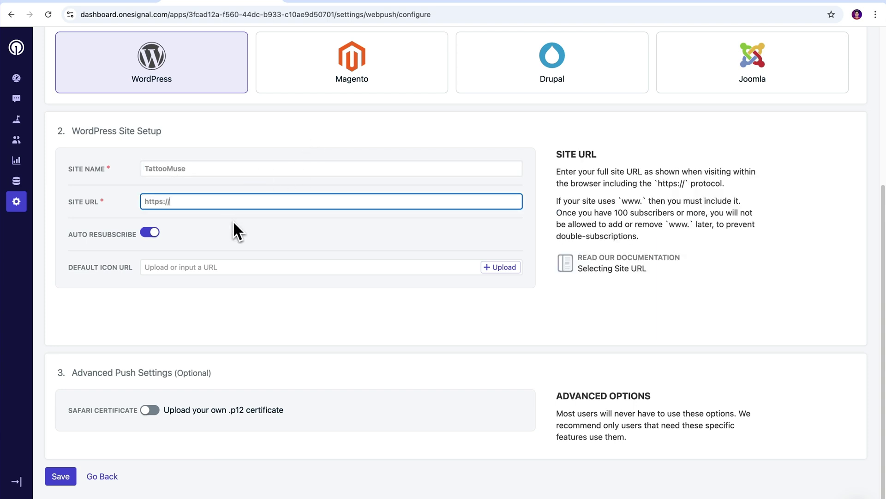
pyautogui.write('tutorials.posimyth.com')
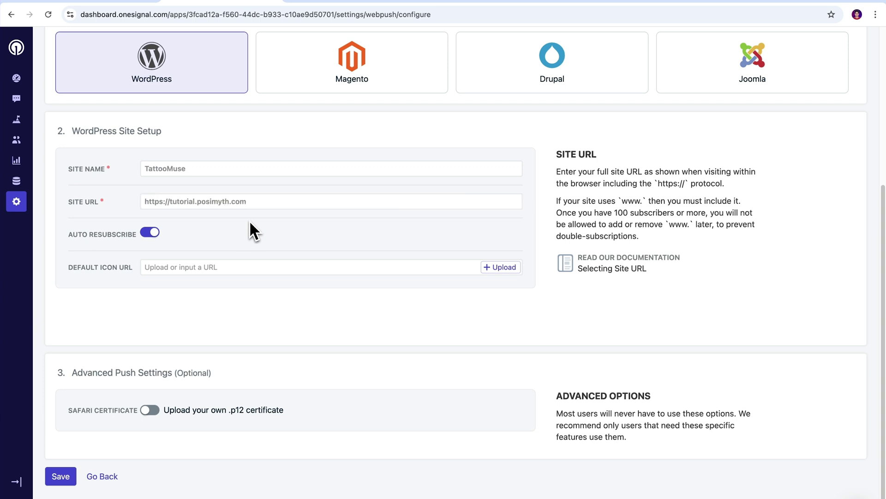
pyautogui.moveTo(248, 204); pyautogui.dragTo(161, 203)
pyautogui.moveTo(197, 233)
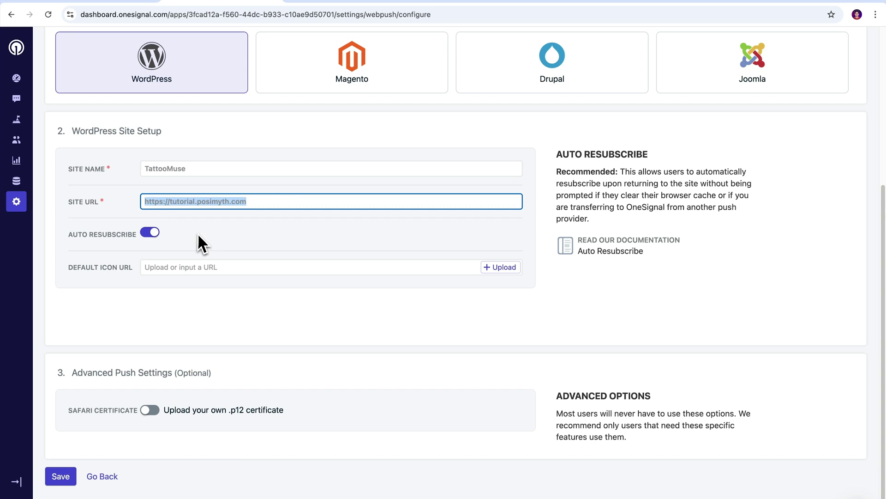
pyautogui.press('BackSpace')
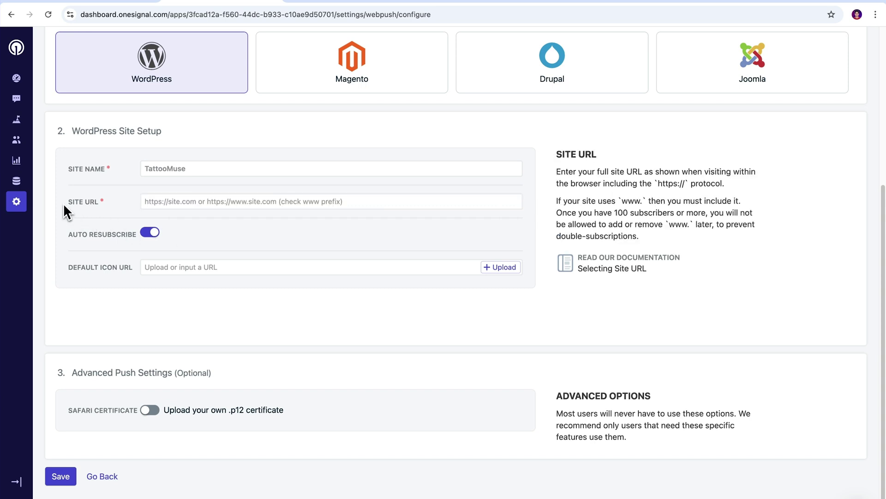
pyautogui.click(101, 207)
pyautogui.moveTo(192, 233)
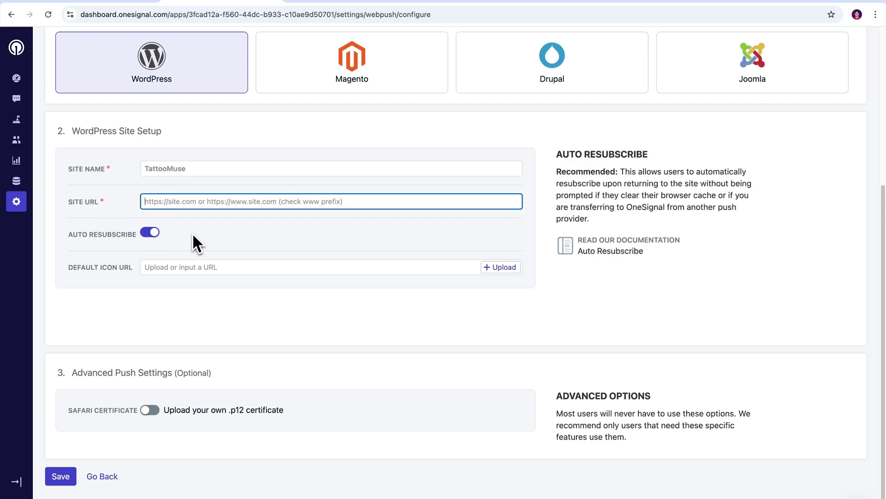
pyautogui.write('https://tutorials.posimyth')
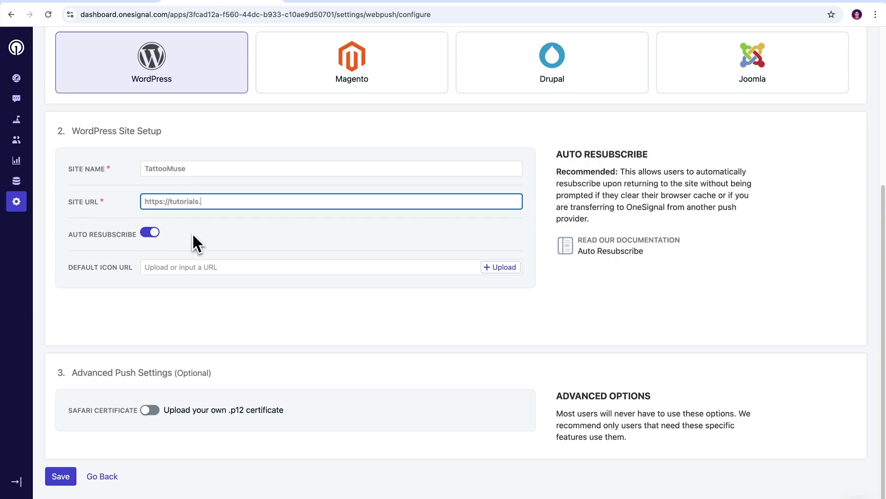
pyautogui.write('.com')
pyautogui.click(193, 233)
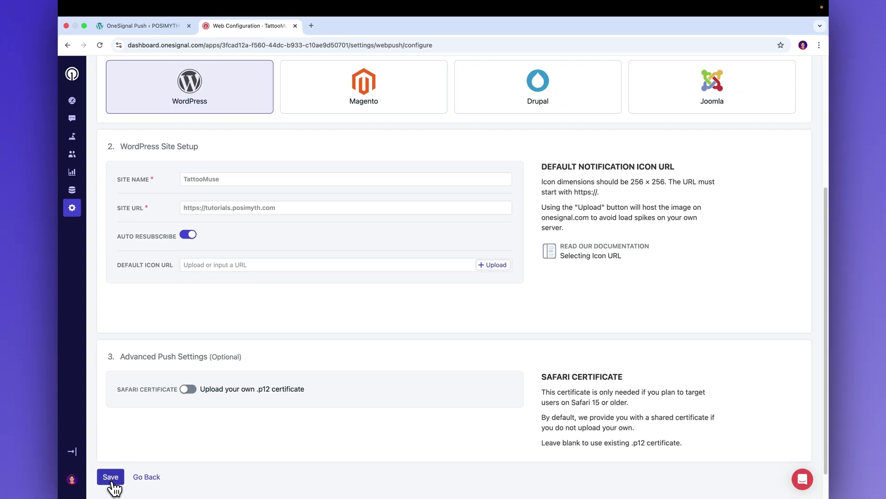
# Save the WordPress site setup and review the App ID and Safari Web ID it shows
pyautogui.click(111, 478)
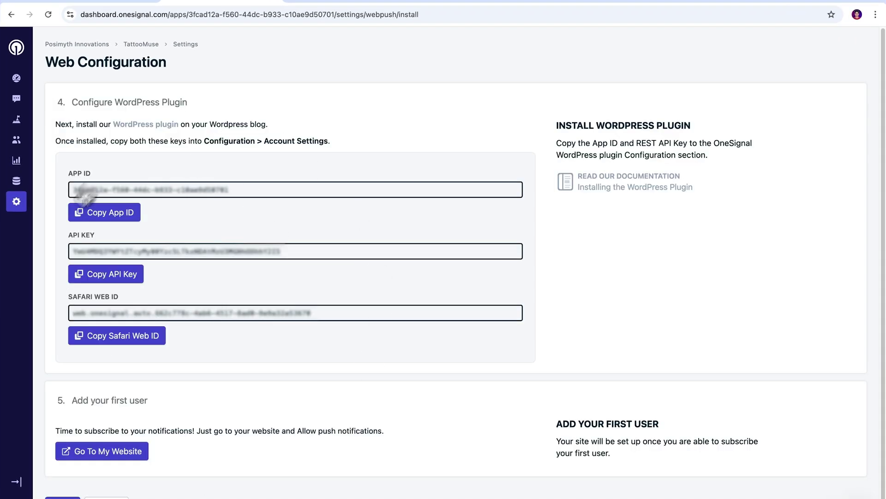
pyautogui.moveTo(68, 175); pyautogui.dragTo(100, 176)
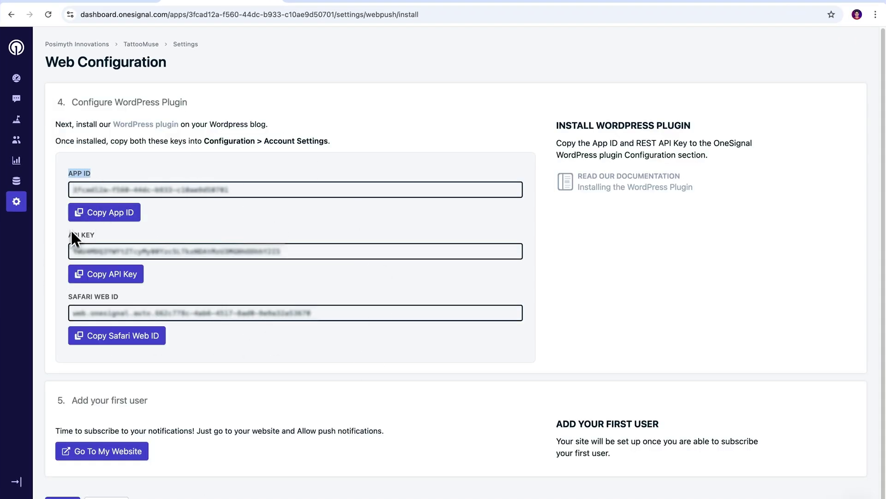
pyautogui.moveTo(63, 299); pyautogui.dragTo(137, 308)
pyautogui.click(169, 289)
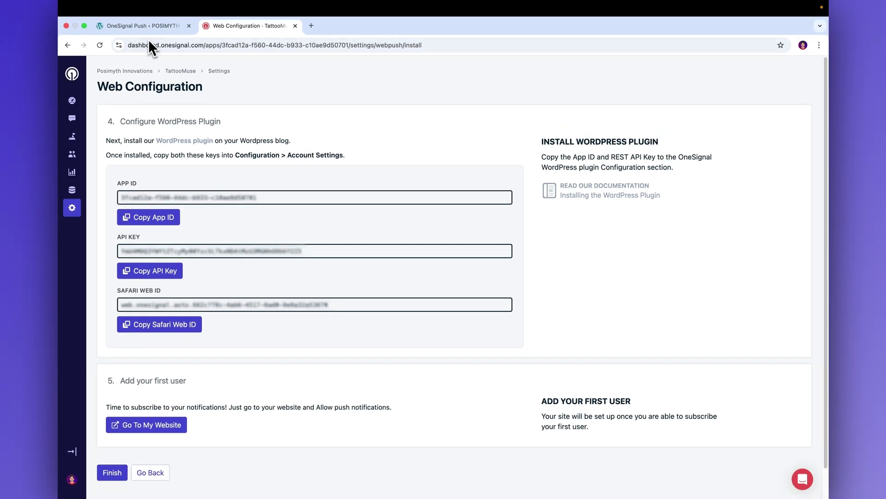
# In WordPress's OneSignal account settings, paste the App ID copied from the OneSignal dashboard
pyautogui.click(147, 29)
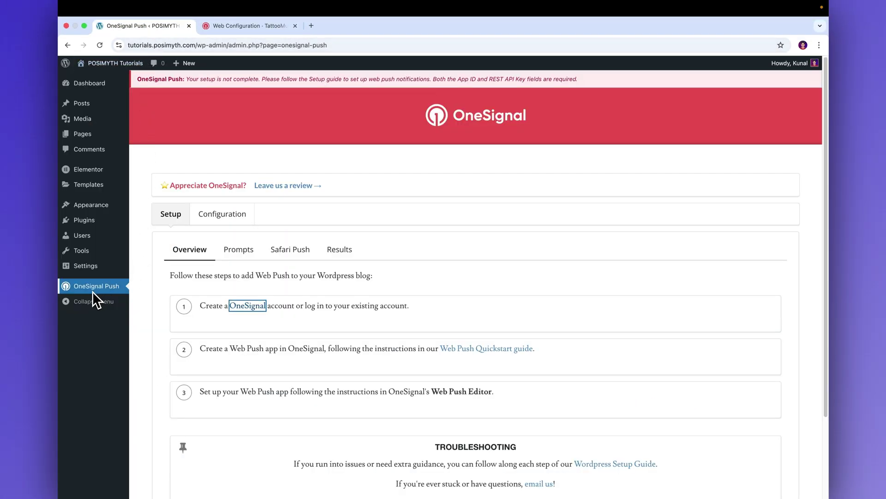
pyautogui.click(223, 216)
pyautogui.moveTo(827, 131); pyautogui.dragTo(833, 148)
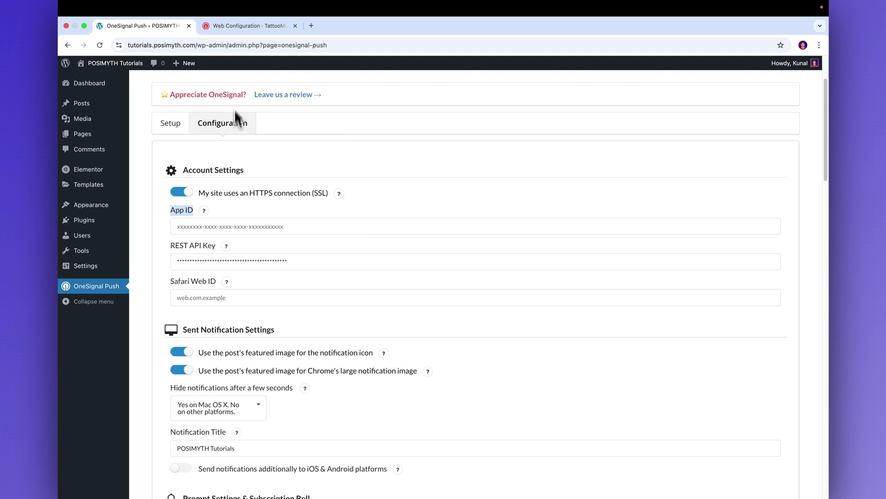
pyautogui.click(240, 27)
pyautogui.click(153, 228)
pyautogui.click(143, 26)
pyautogui.click(192, 225)
pyautogui.press('super+v')
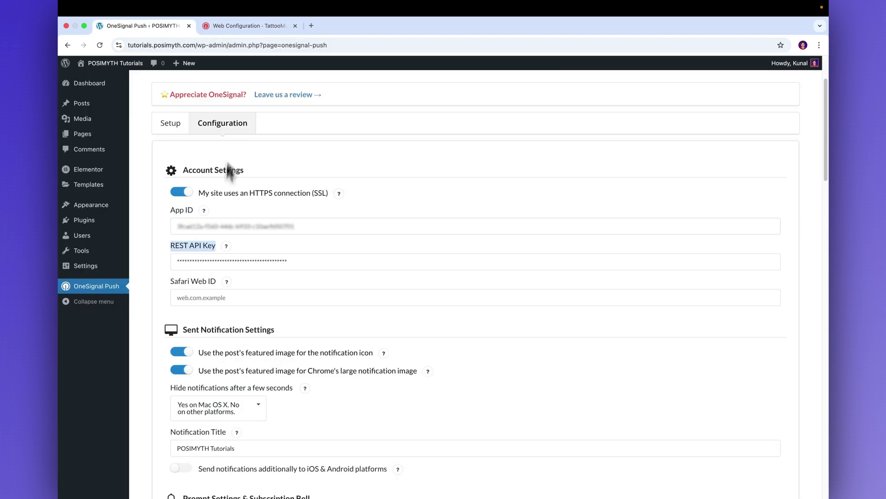
# Copy the API key from OneSignal into the REST API Key field and trim its end
pyautogui.click(240, 26)
pyautogui.click(151, 270)
pyautogui.click(146, 26)
pyautogui.click(280, 261)
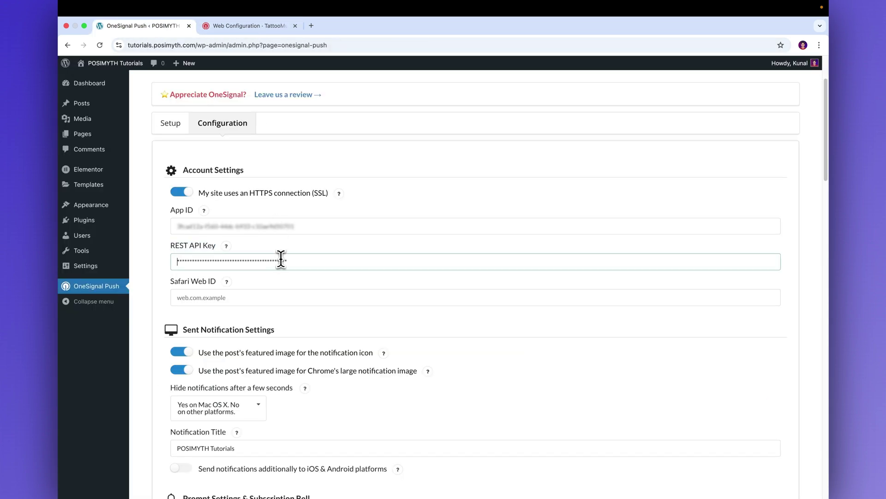
pyautogui.press('super+v')
pyautogui.moveTo(462, 262); pyautogui.dragTo(405, 264)
pyautogui.press('BackSpace')
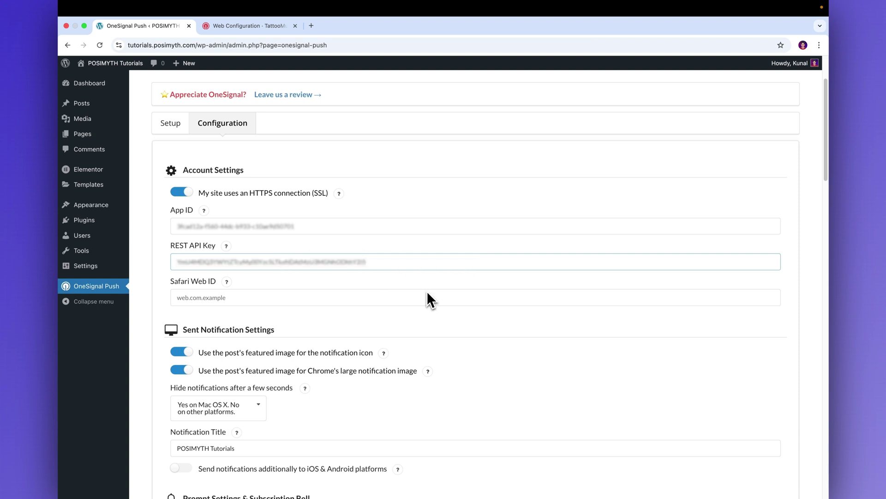
pyautogui.moveTo(168, 282); pyautogui.dragTo(214, 286)
# Copy the Safari Web ID from OneSignal into WordPress's Safari Web ID field
pyautogui.click(242, 26)
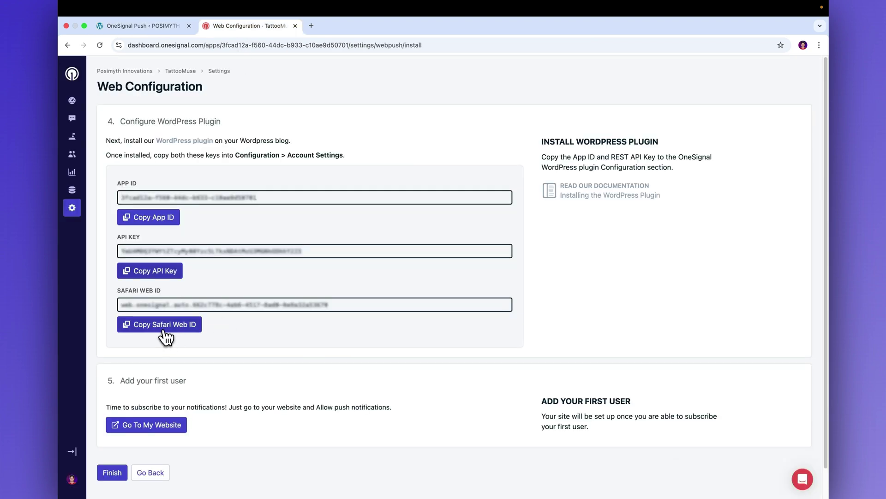
pyautogui.click(159, 325)
pyautogui.click(139, 27)
pyautogui.click(229, 297)
pyautogui.press('super+v')
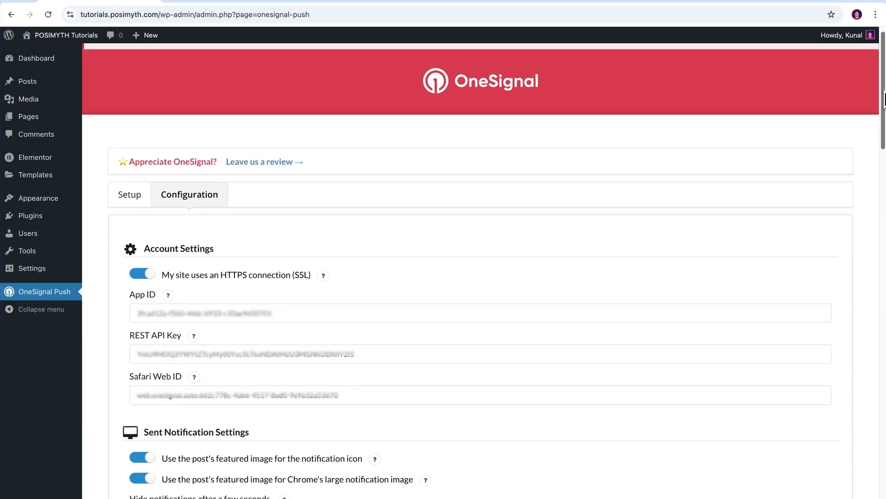
# Turn on the automatic OneSignal Slide Prompt for new site visitors
pyautogui.scroll(-8, 462, 300)
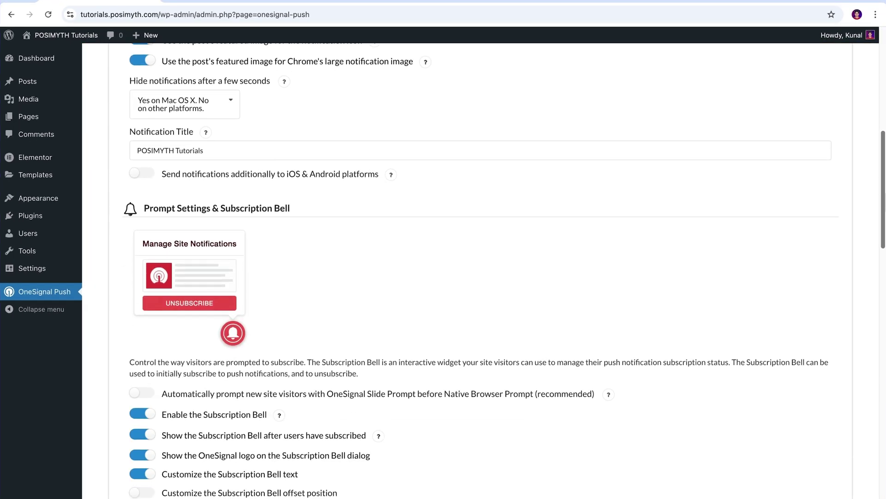
pyautogui.scroll(-3, 461, 300)
pyautogui.moveTo(144, 66); pyautogui.dragTo(190, 69)
pyautogui.click(296, 296)
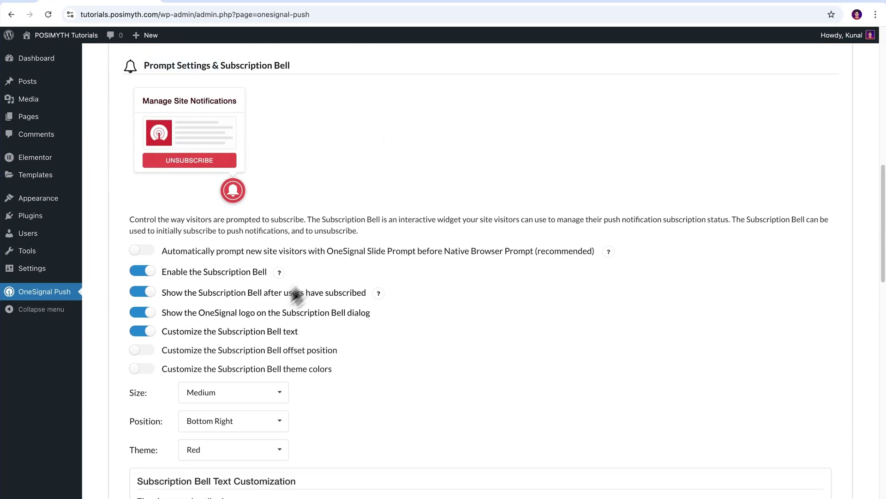
pyautogui.click(142, 331)
pyautogui.click(142, 331)
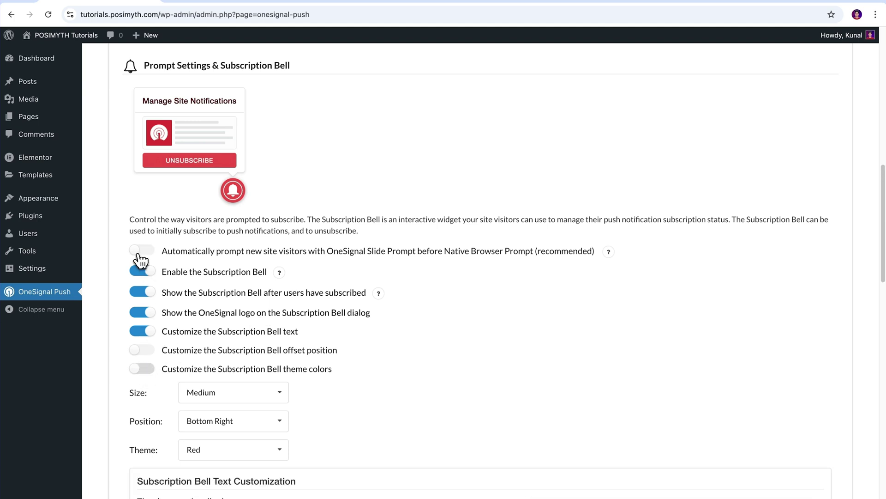
pyautogui.click(140, 253)
pyautogui.moveTo(163, 253); pyautogui.dragTo(593, 251)
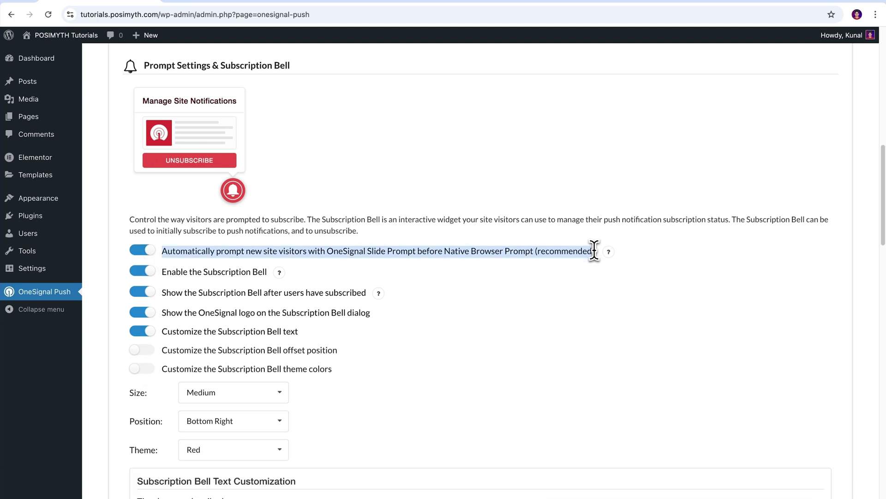
pyautogui.click(580, 326)
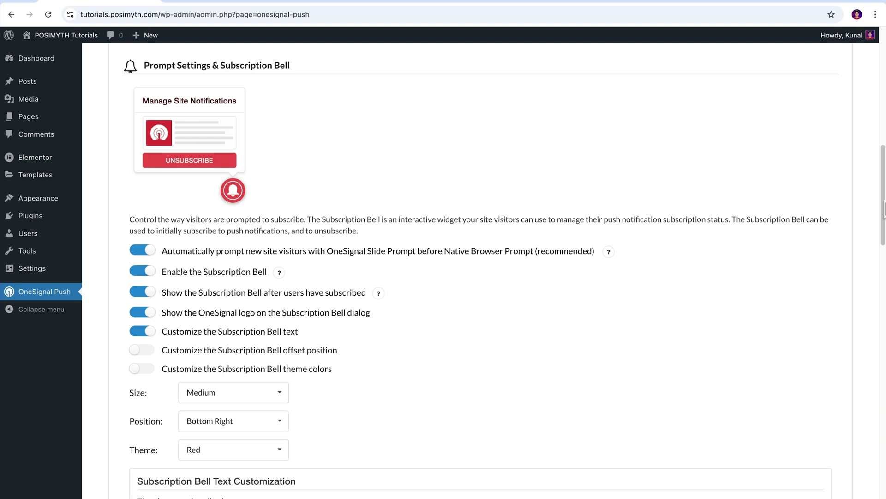
# Save the OneSignal plugin settings from the bottom of the page
pyautogui.moveTo(884, 205); pyautogui.dragTo(884, 291)
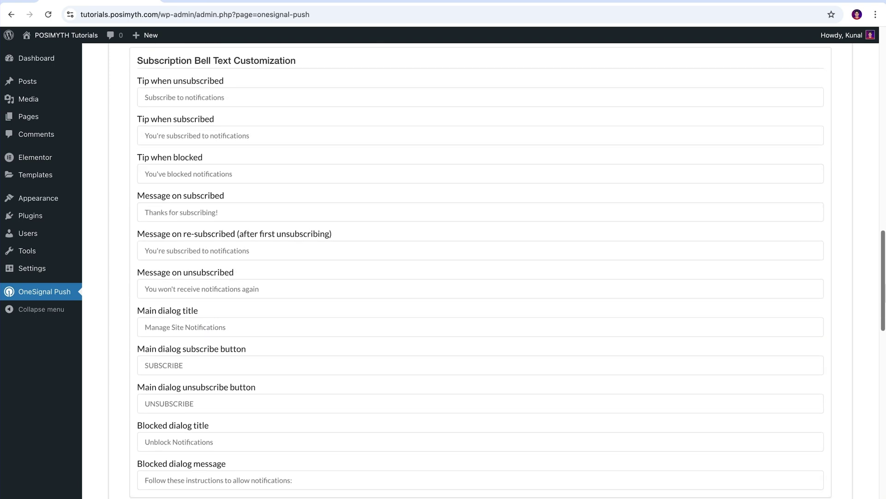
pyautogui.scroll(-10, 884, 269)
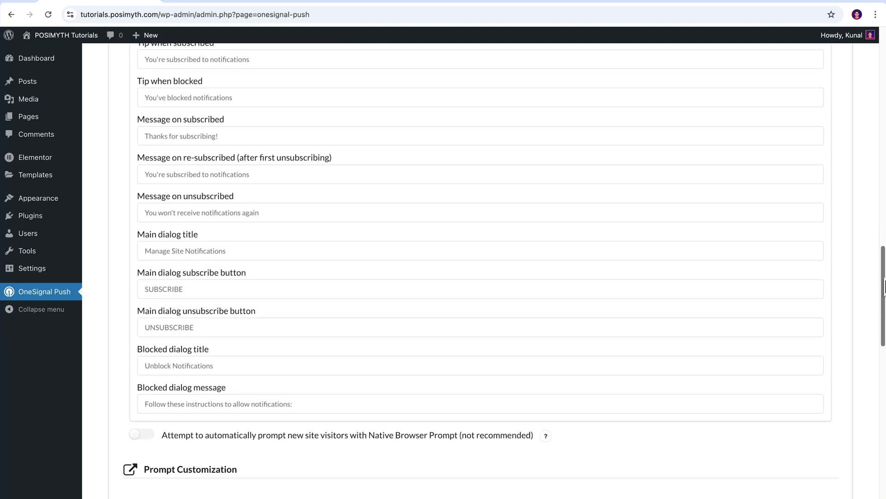
pyautogui.scroll(-8, 505, 270)
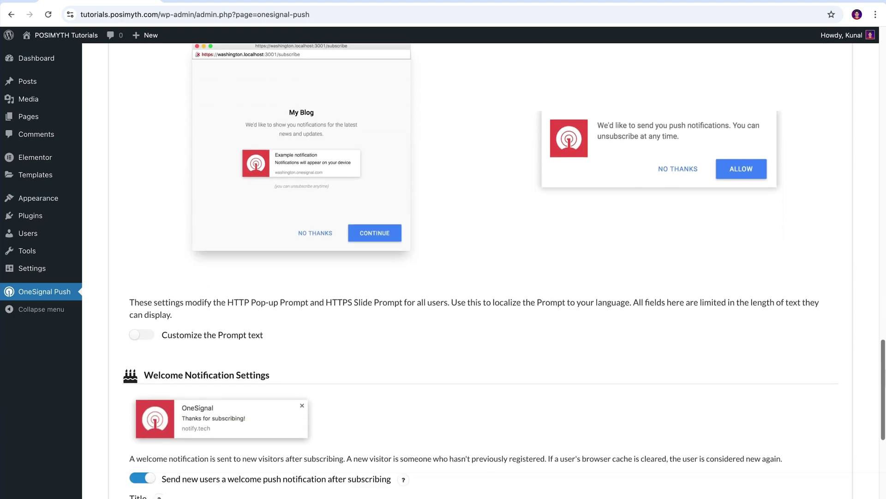
pyautogui.scroll(-4, 504, 271)
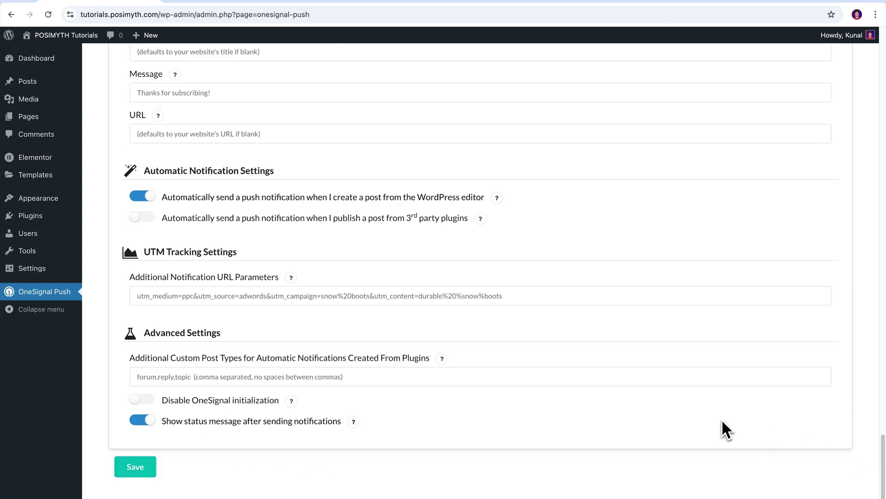
pyautogui.click(149, 478)
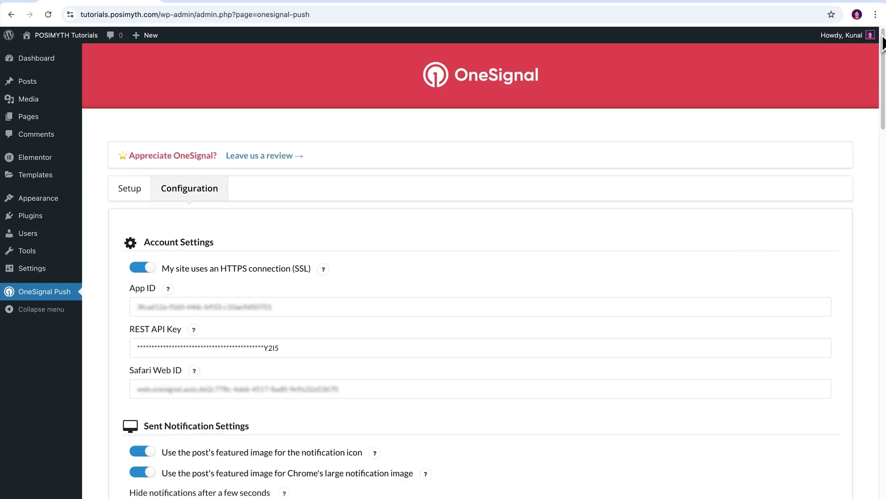
pyautogui.click(875, 14)
pyautogui.click(845, 66)
pyautogui.write('htt')
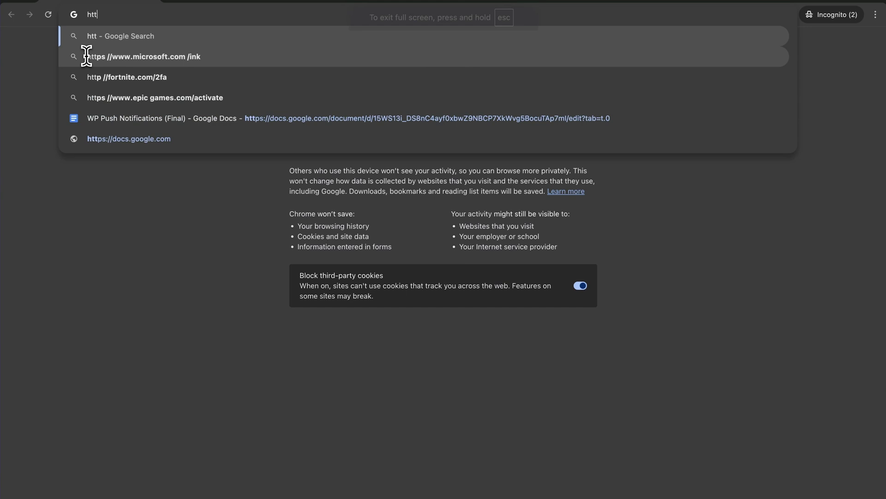
pyautogui.write('ps://tutorials.po')
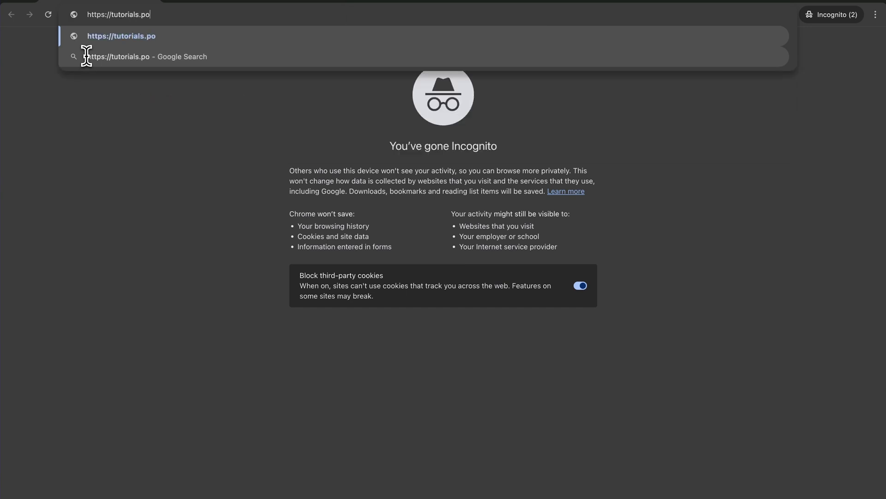
pyautogui.write('simyth.com/tattoomuse')
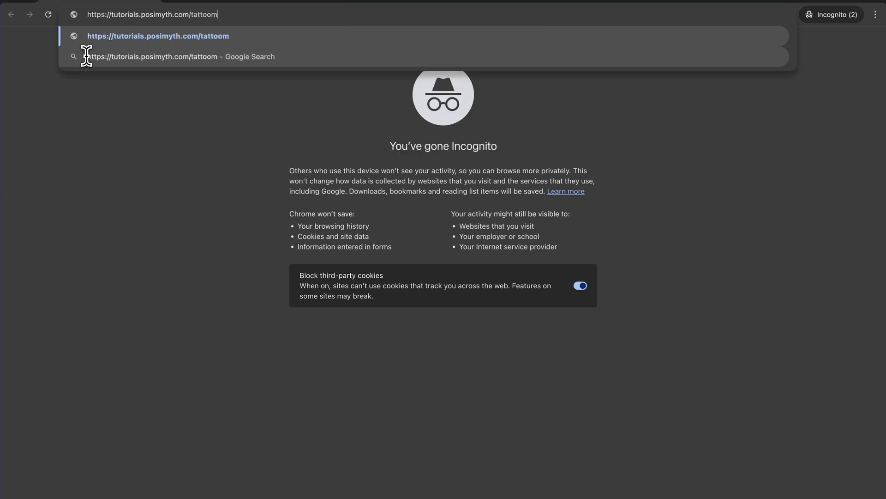
pyautogui.press('Return')
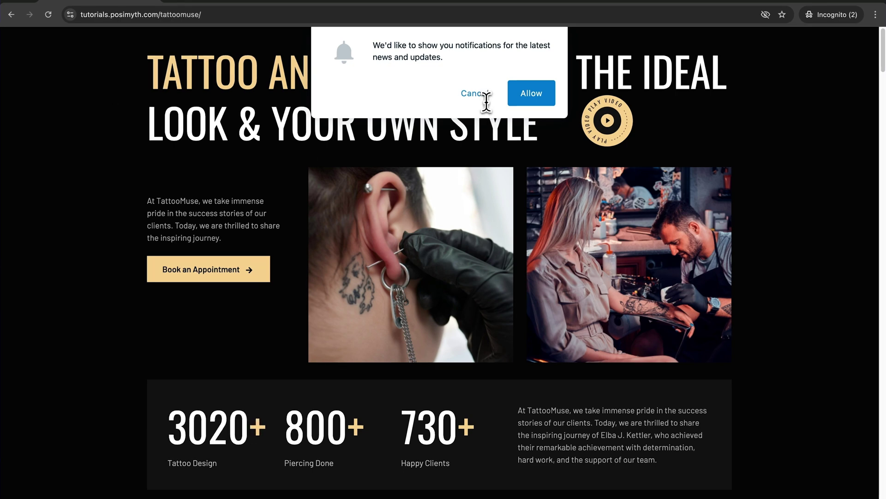
pyautogui.scroll(-20, 443, 277)
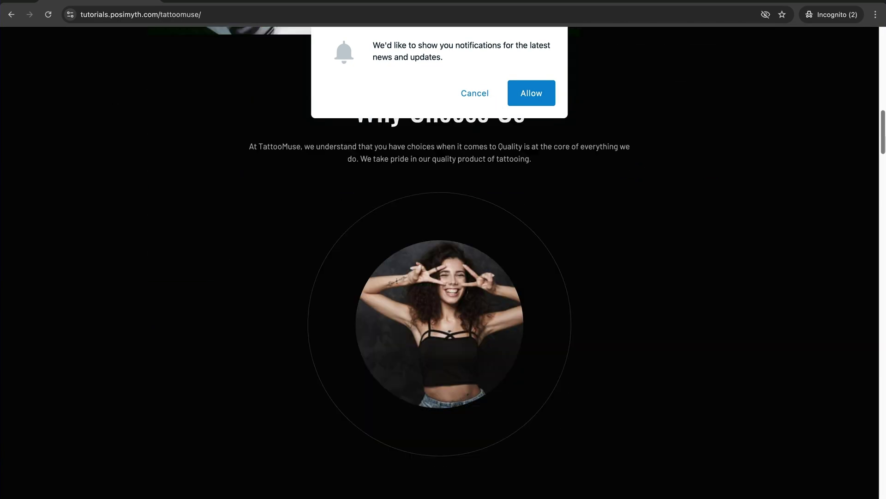
pyautogui.scroll(-20, 879, 287)
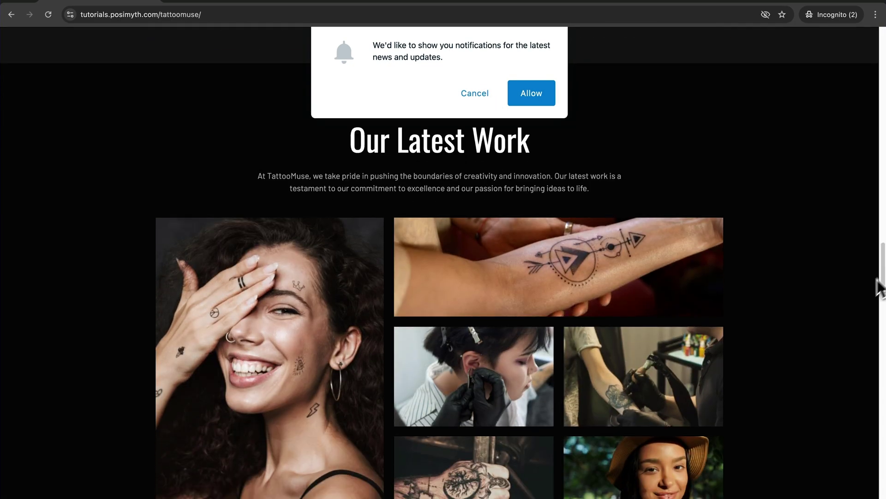